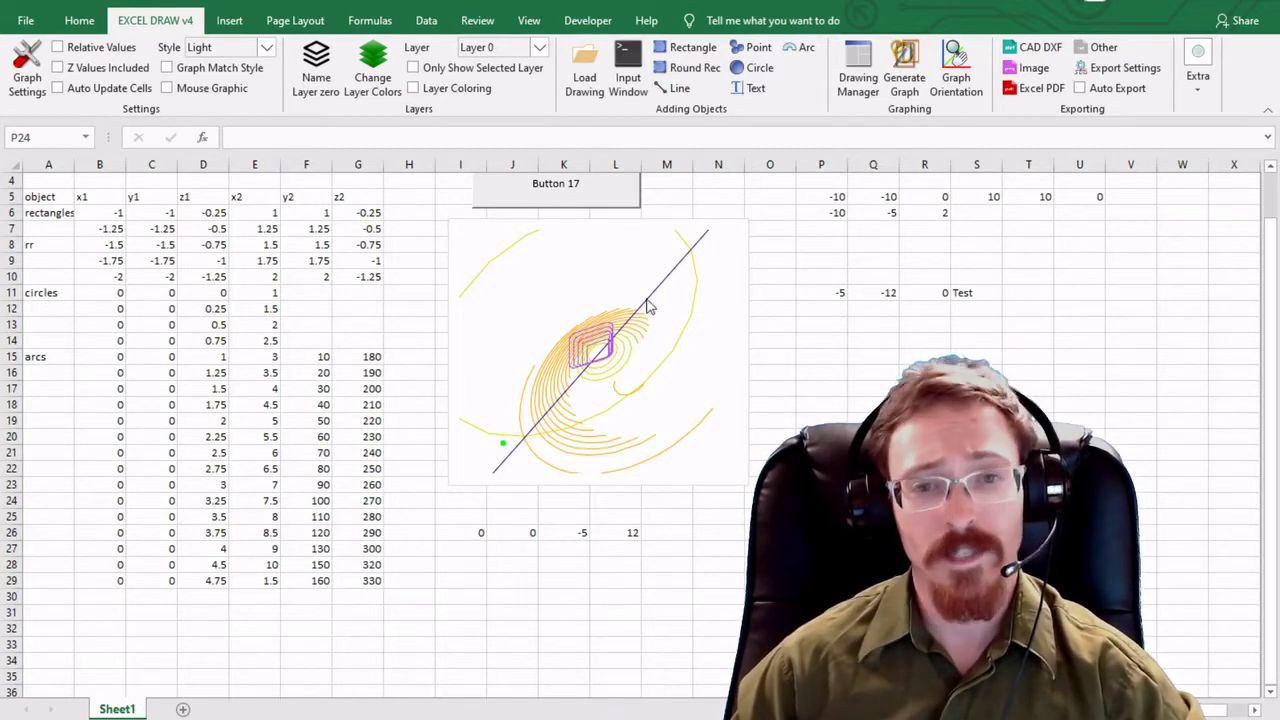
# Enlarge the drawing chart toward its lower-right corner so it spans to about row 31
pyautogui.click(752, 476)
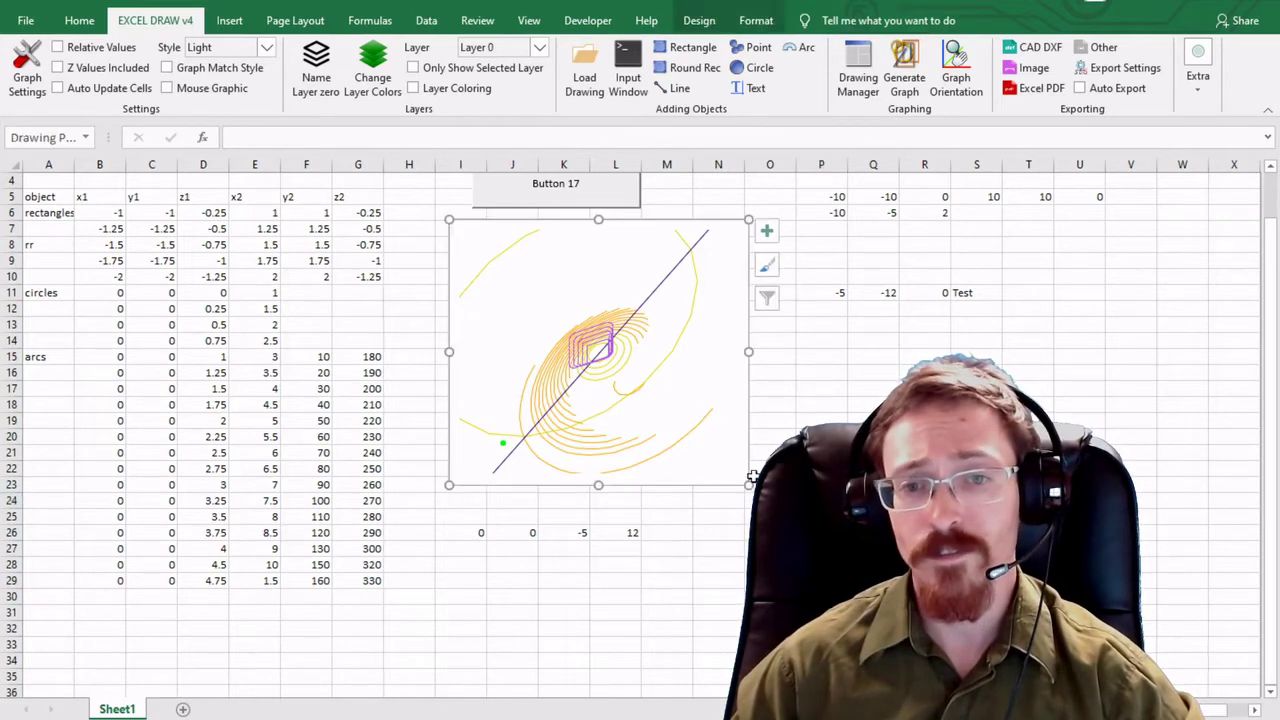
pyautogui.moveTo(749, 485); pyautogui.dragTo(971, 617)
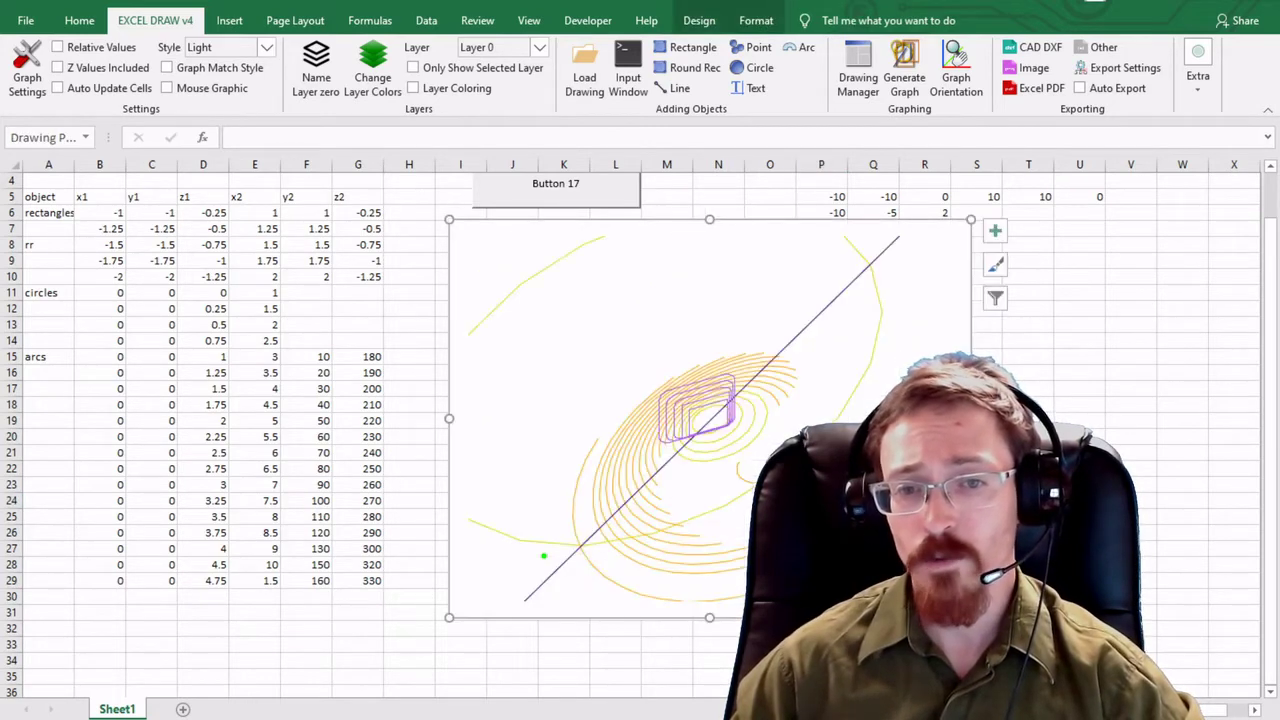
pyautogui.click(170, 228)
# Highlight the object coordinate data in B6:G29 to review what the drawing is plotted from
pyautogui.moveTo(106, 213); pyautogui.dragTo(381, 585)
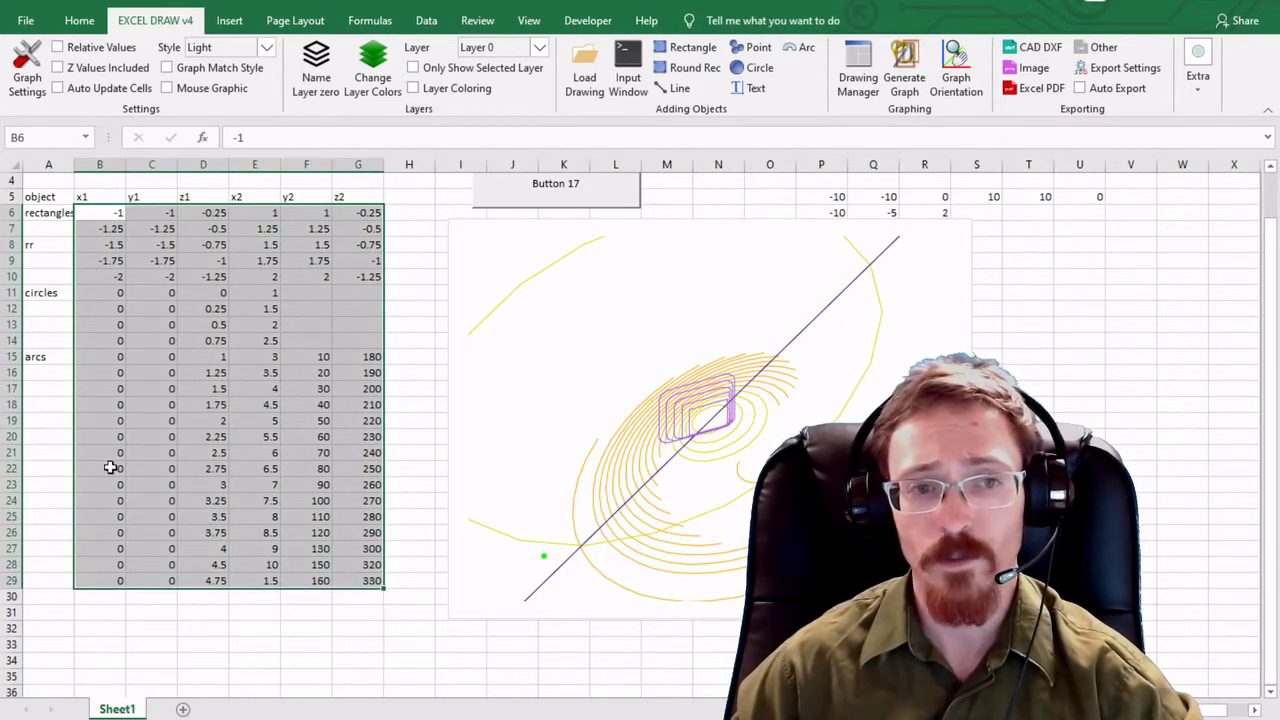
pyautogui.click(412, 595)
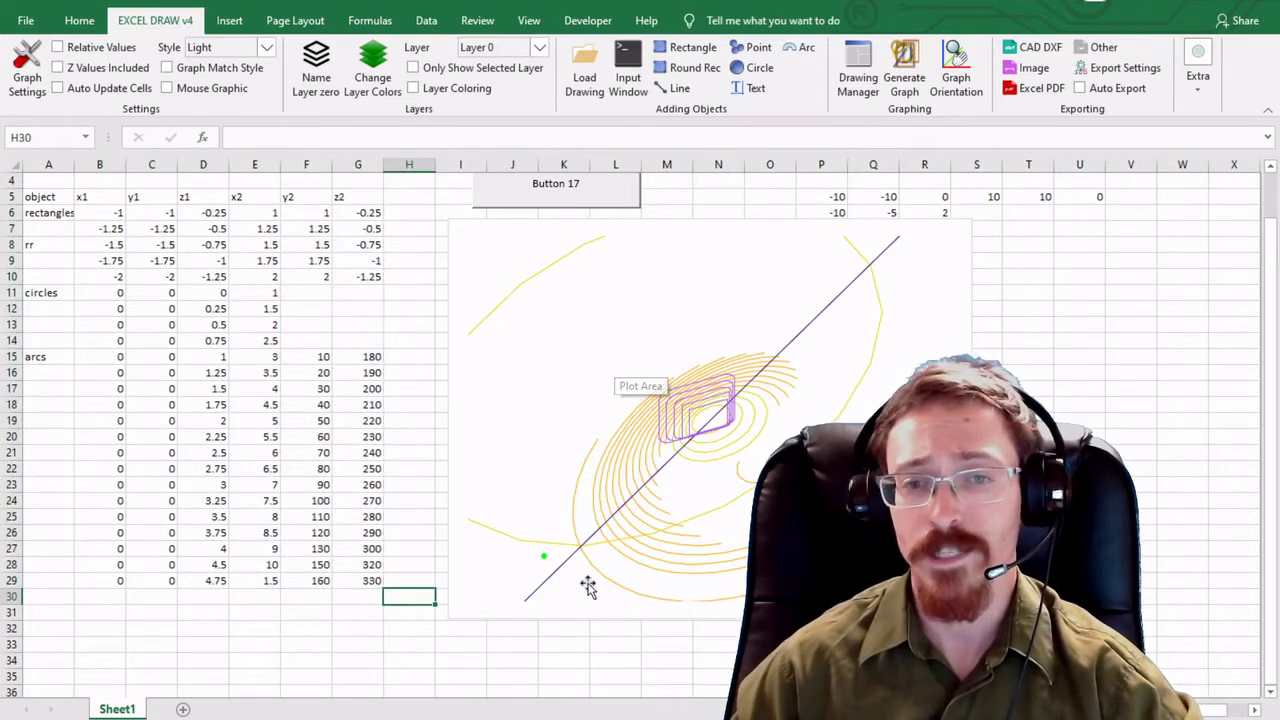
pyautogui.moveTo(668, 445)
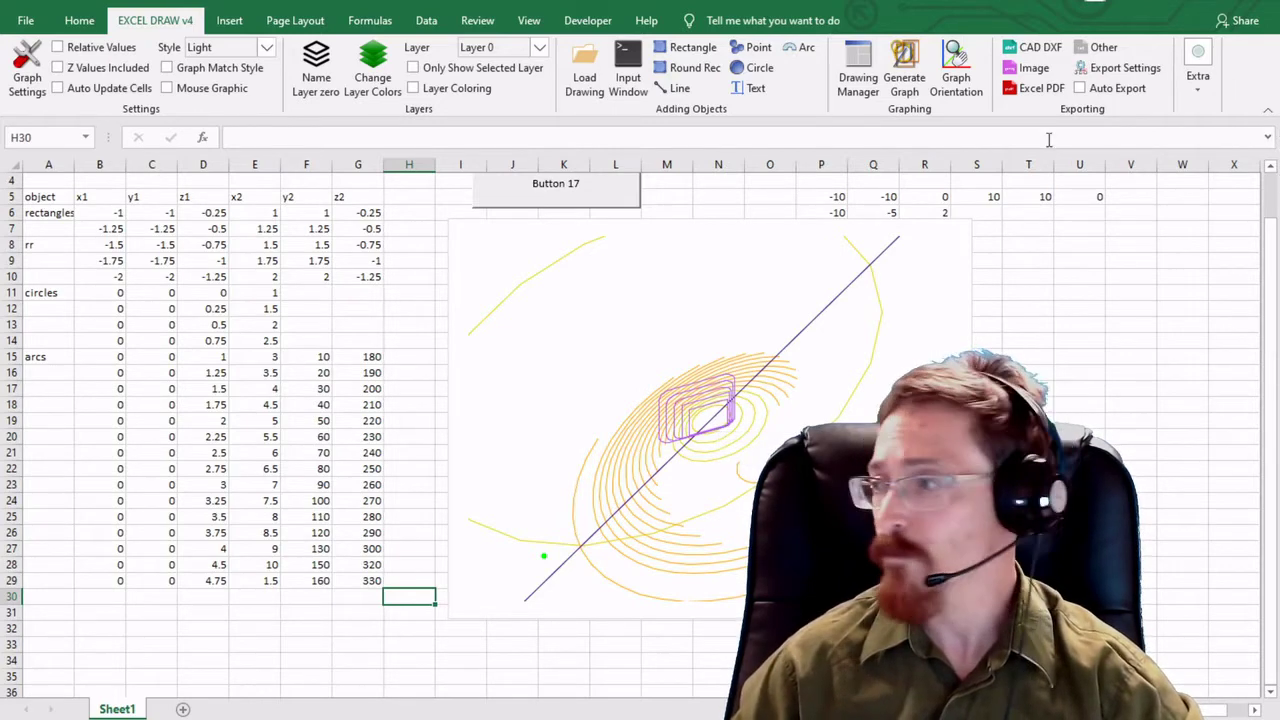
# Turn on Auto Export and generate the graph so the drawing is exported to a DXF file
pyautogui.click(1080, 88)
pyautogui.click(904, 70)
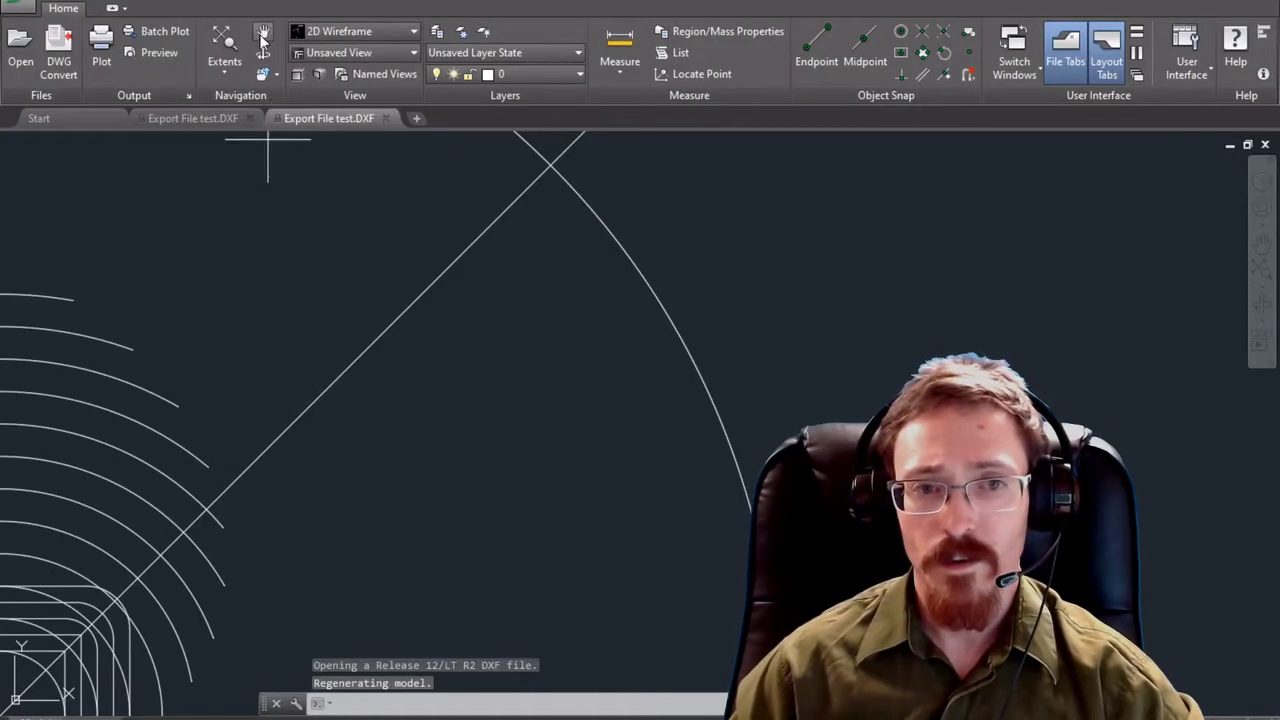
# Examine the exported drawing Export File test.DXF from a wider view and in 3D by orbiting and panning it
pyautogui.click(262, 35)
pyautogui.moveTo(260, 397)
pyautogui.mouseDown()
pyautogui.moveTo(503, 263)
pyautogui.moveTo(507, 247)
pyautogui.mouseUp()
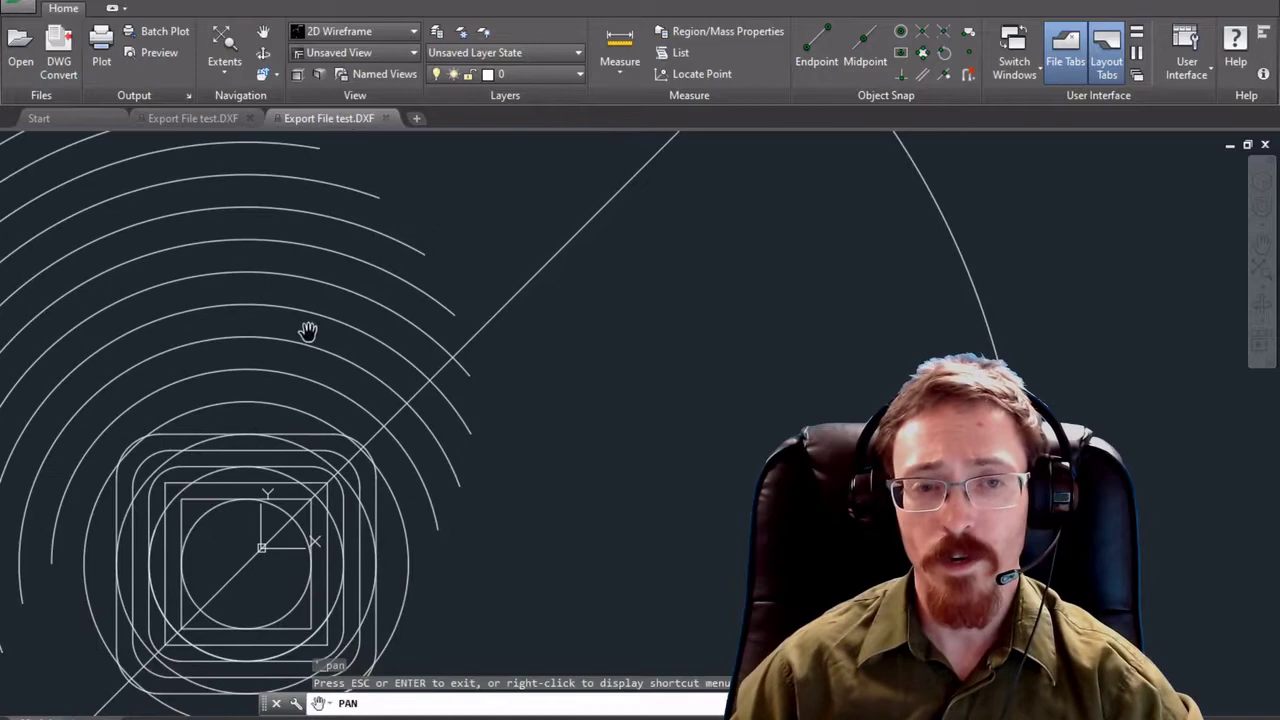
pyautogui.scroll(-3, 308, 331)
pyautogui.click(264, 53)
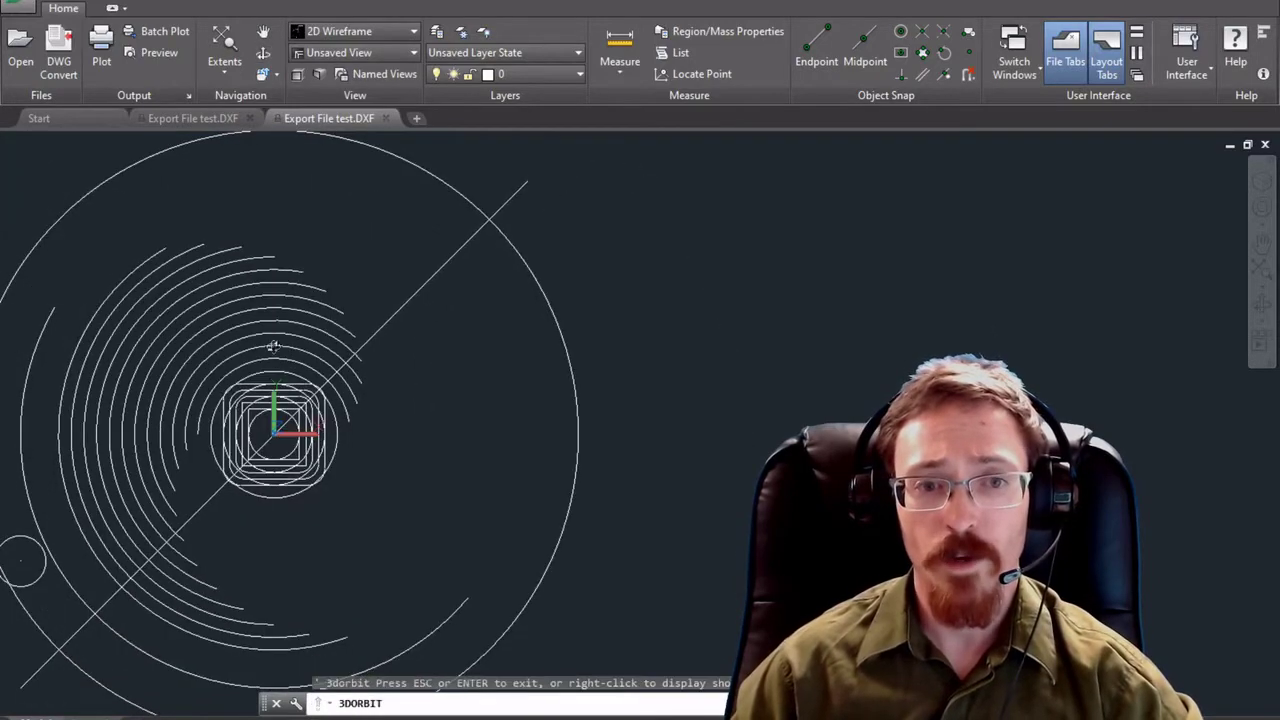
pyautogui.moveTo(273, 346)
pyautogui.mouseDown()
pyautogui.moveTo(263, 309)
pyautogui.moveTo(209, 289)
pyautogui.moveTo(229, 309)
pyautogui.moveTo(202, 284)
pyautogui.mouseUp()
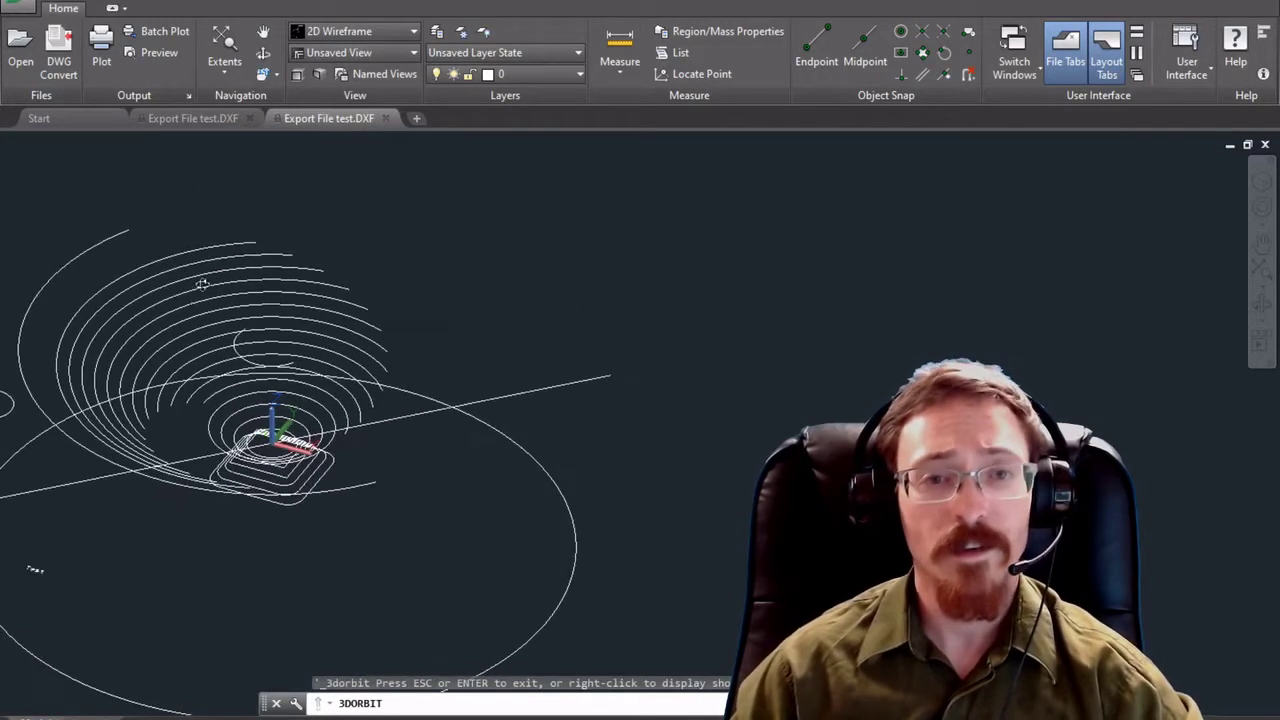
pyautogui.click(262, 35)
pyautogui.moveTo(331, 367)
pyautogui.mouseDown()
pyautogui.moveTo(463, 333)
pyautogui.moveTo(440, 352)
pyautogui.moveTo(660, 355)
pyautogui.moveTo(480, 443)
pyautogui.moveTo(207, 404)
pyautogui.moveTo(254, 506)
pyautogui.moveTo(150, 470)
pyautogui.moveTo(63, 414)
pyautogui.mouseUp()
pyautogui.click(264, 53)
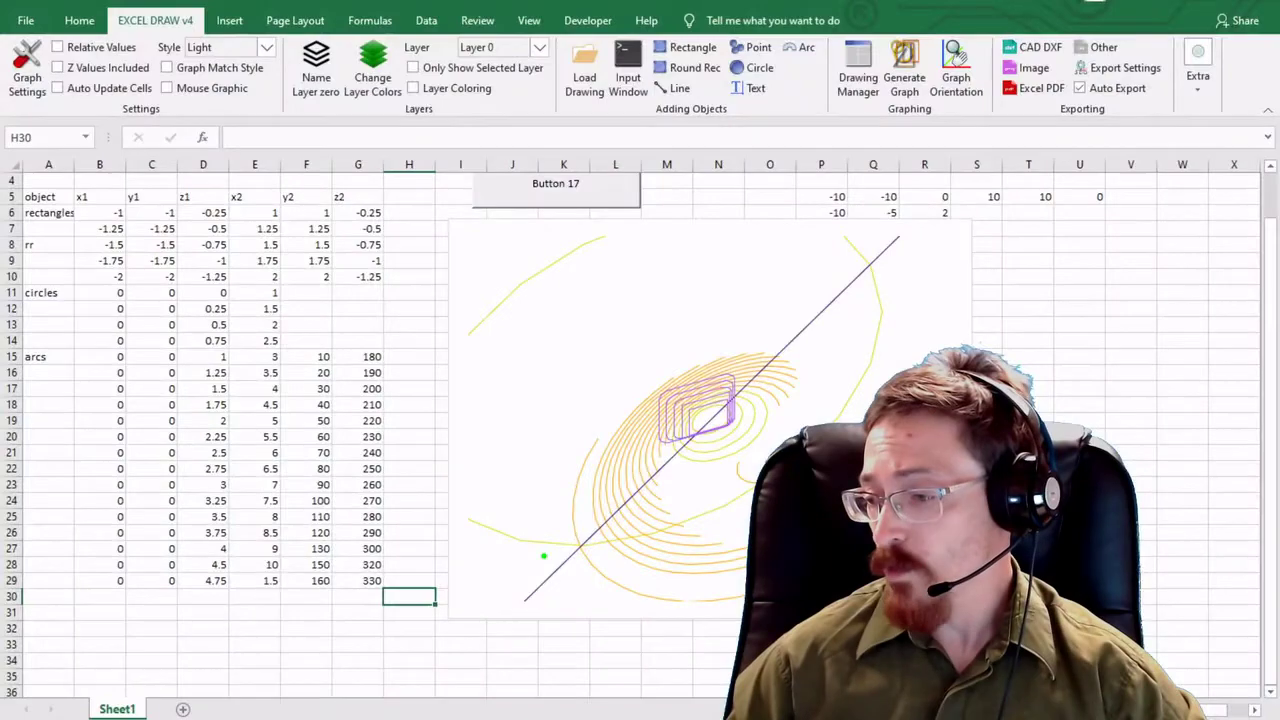
# Switch to the Excel Draw product page in Firefox and review its features and purchase options
pyautogui.moveTo(368, 716)
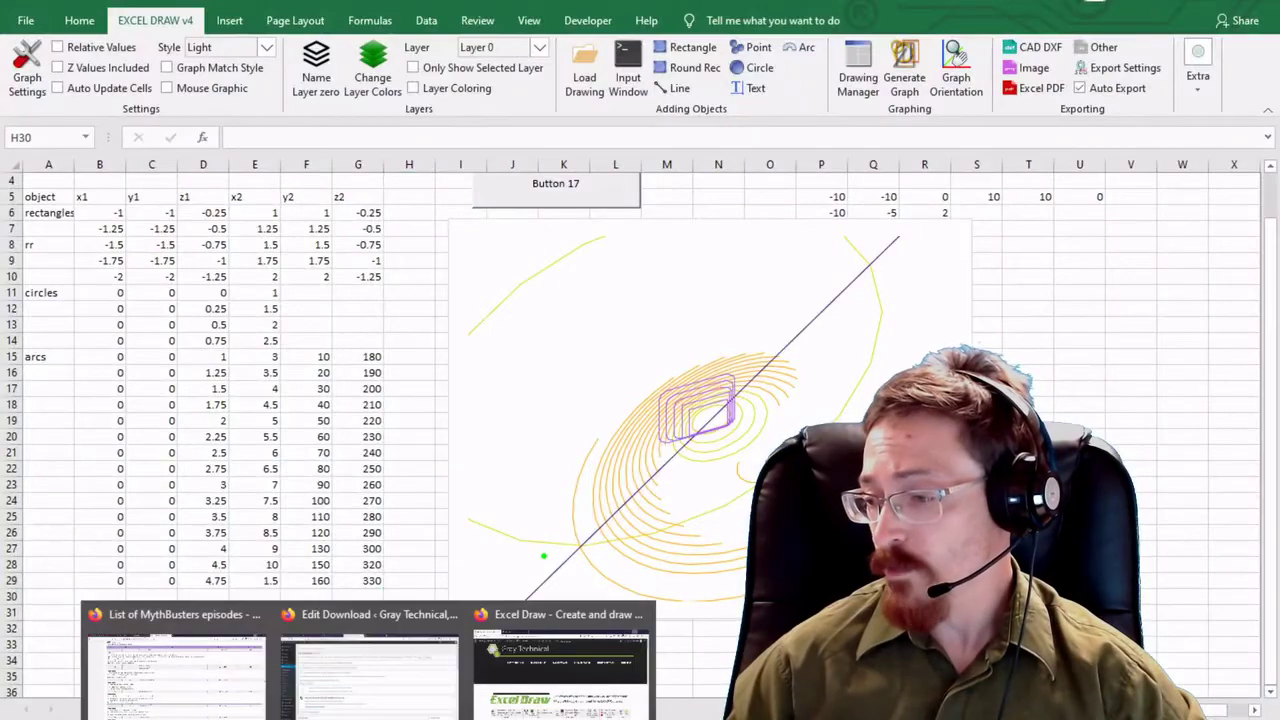
pyautogui.click(560, 660)
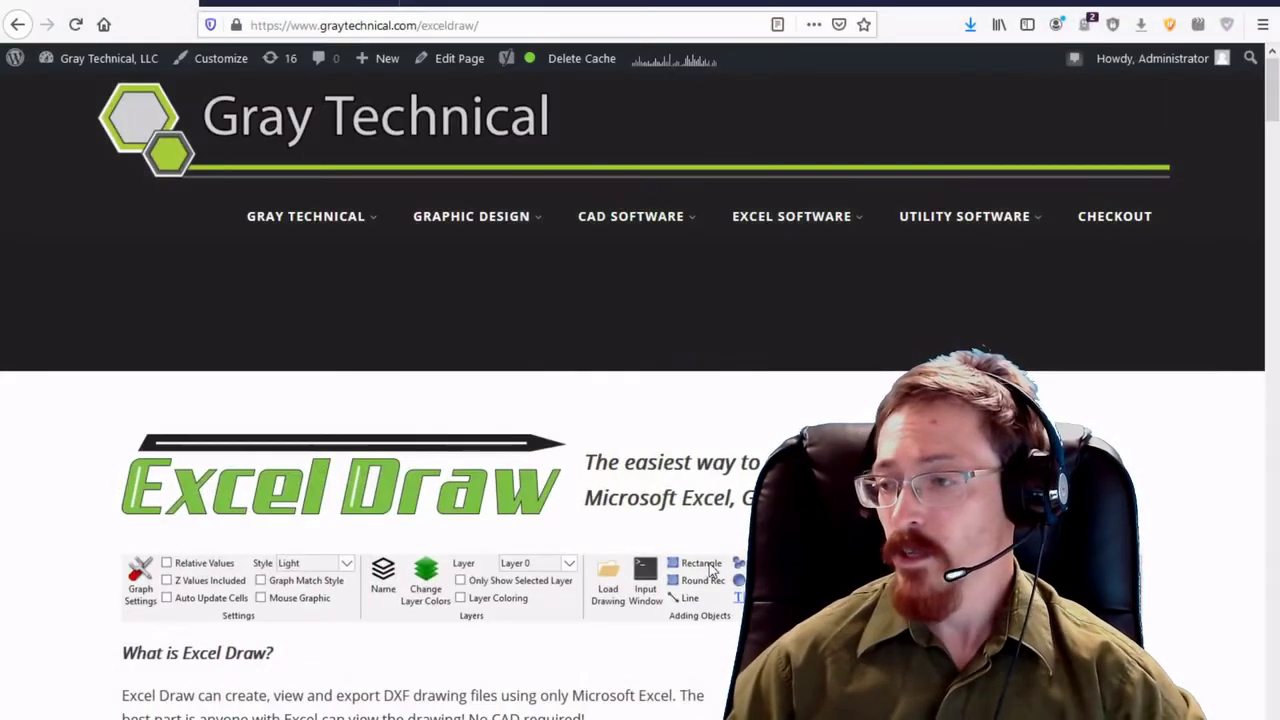
pyautogui.scroll(-3, 547, 340)
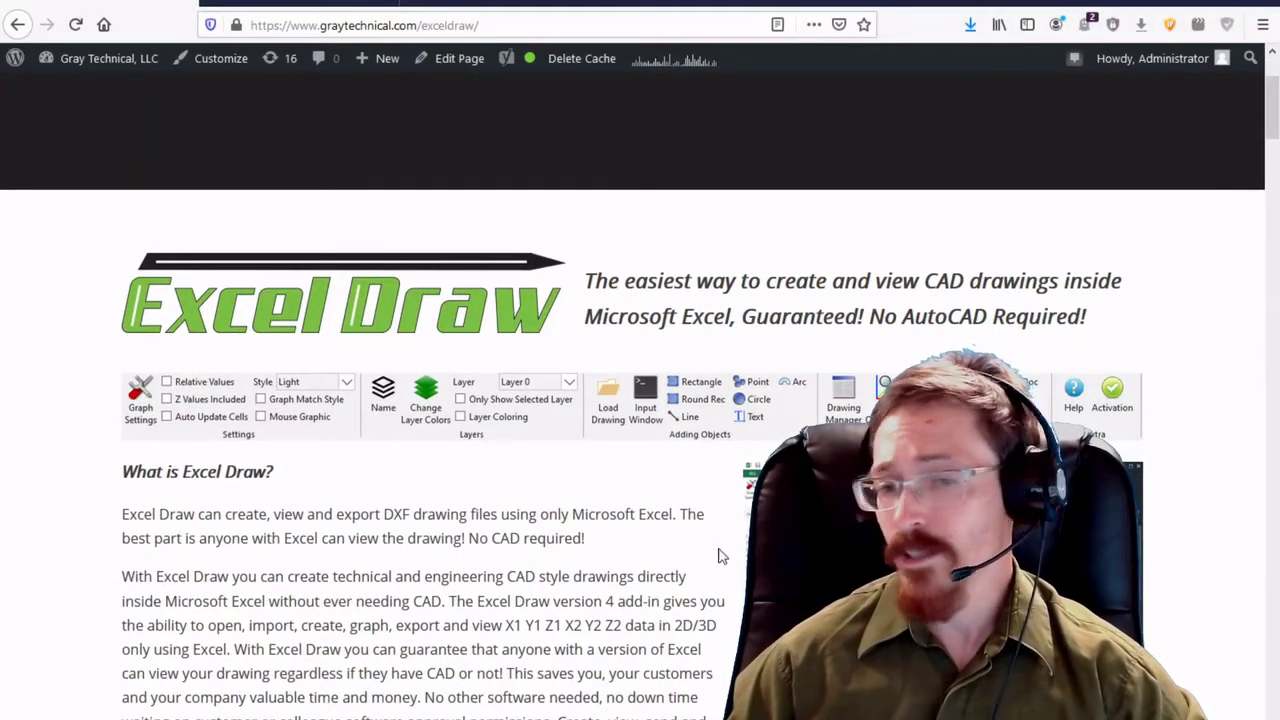
pyautogui.scroll(-9, 651, 357)
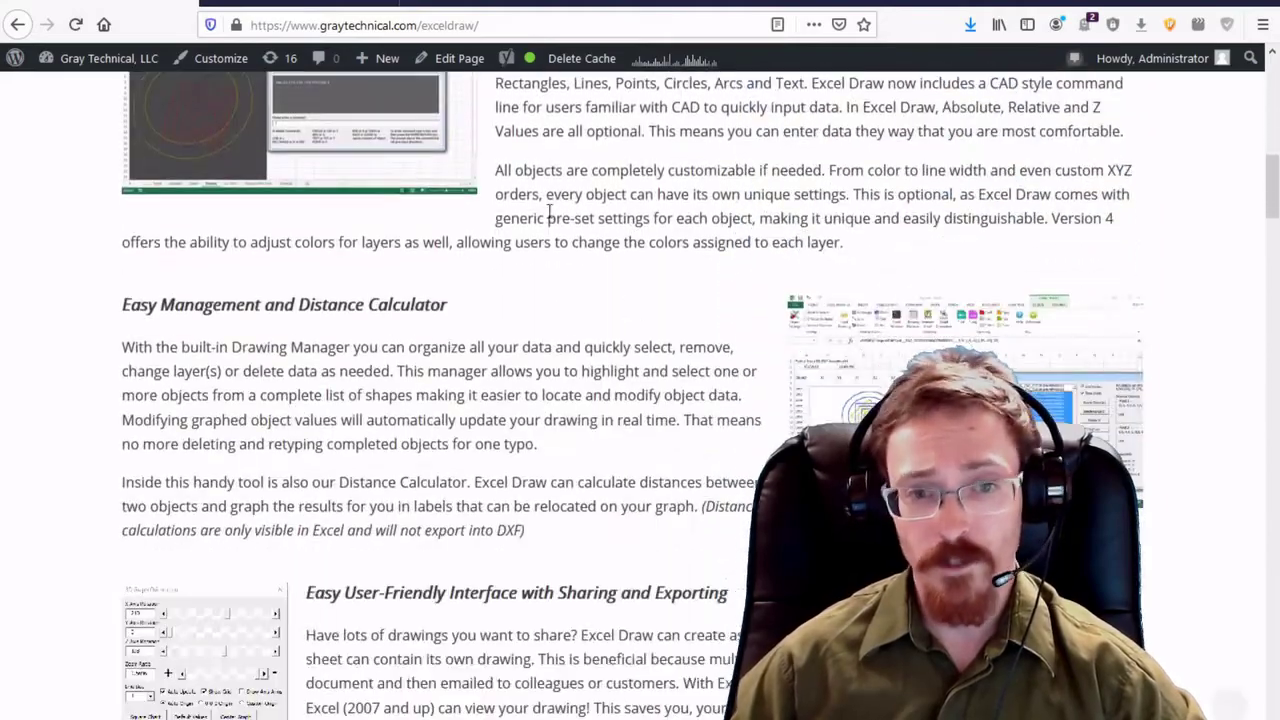
pyautogui.scroll(-20, 560, 222)
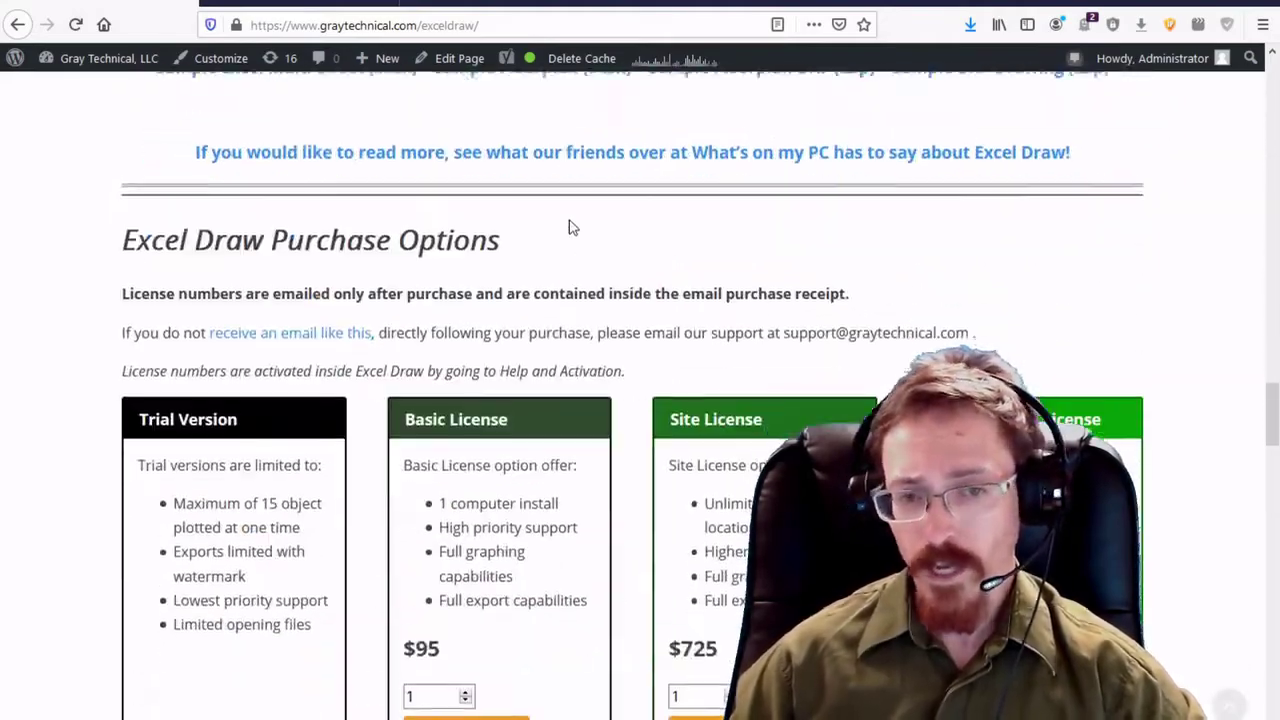
pyautogui.scroll(-15, 571, 230)
pyautogui.scroll(12, 595, 245)
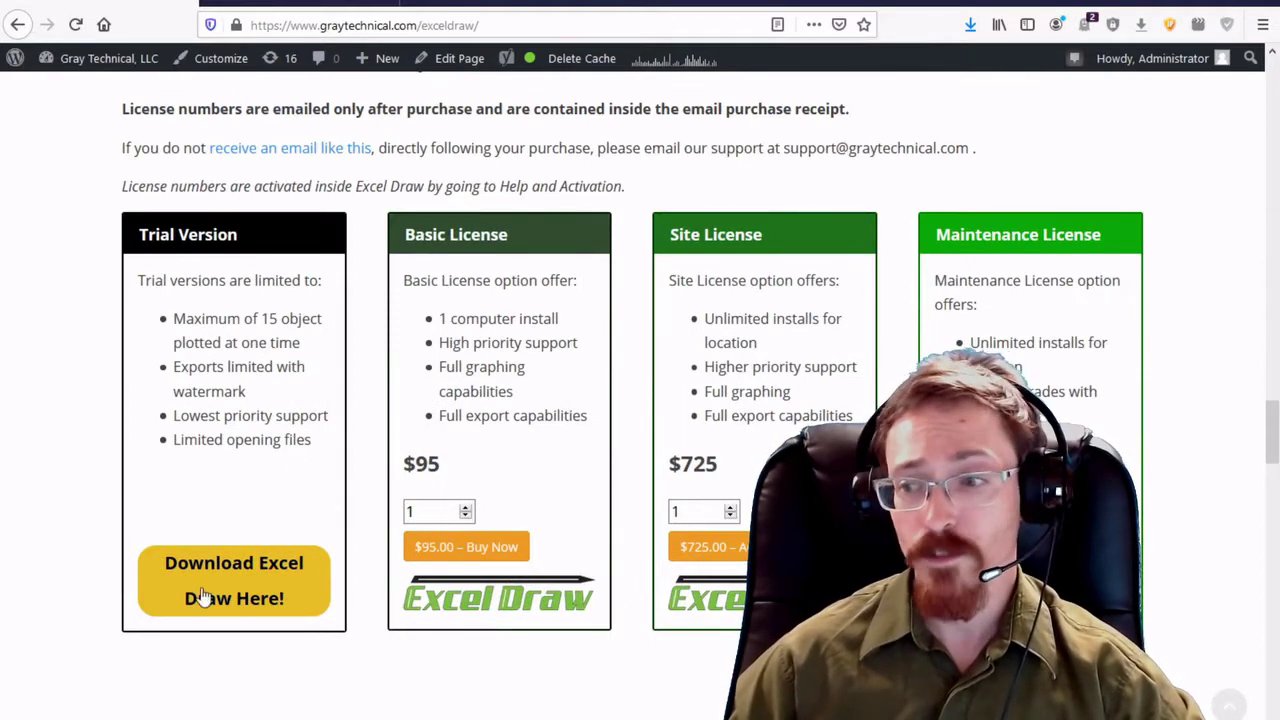
pyautogui.scroll(1, 425, 270)
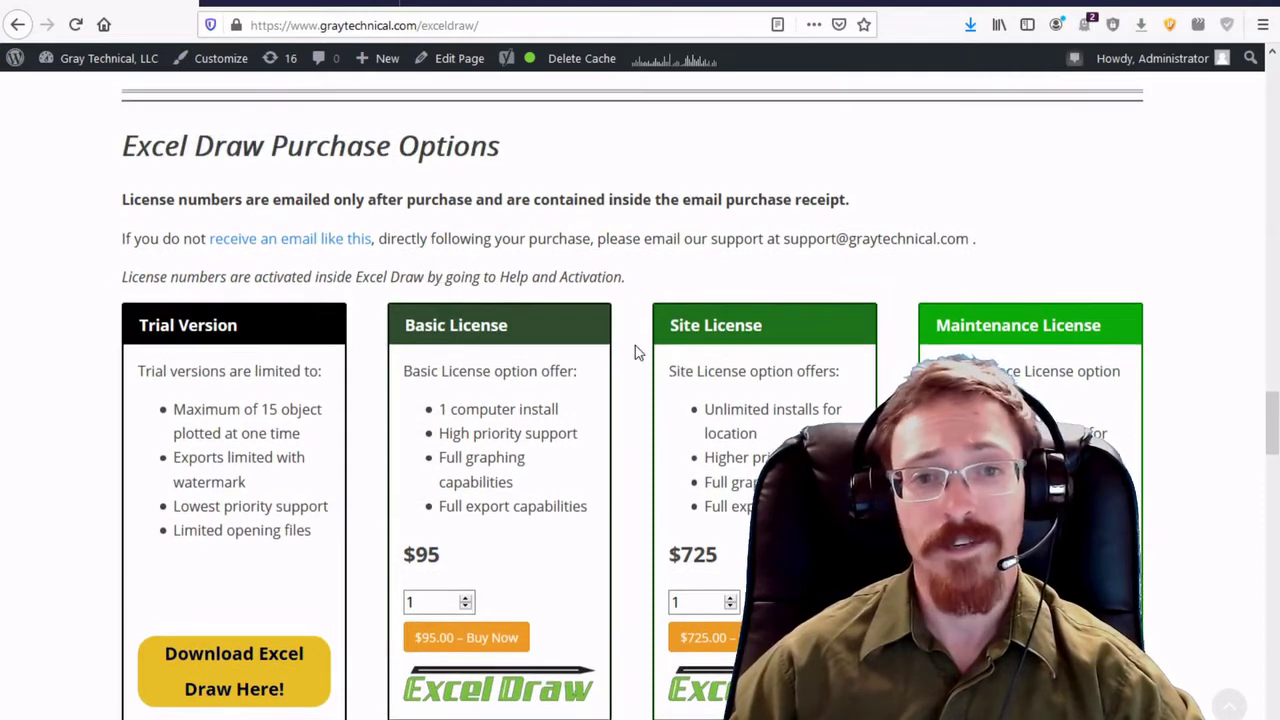
# Request the Excel Draw trial download ExcelDraw_v4_2_6.zip and dismiss the save prompt
pyautogui.scroll(-1, 635, 352)
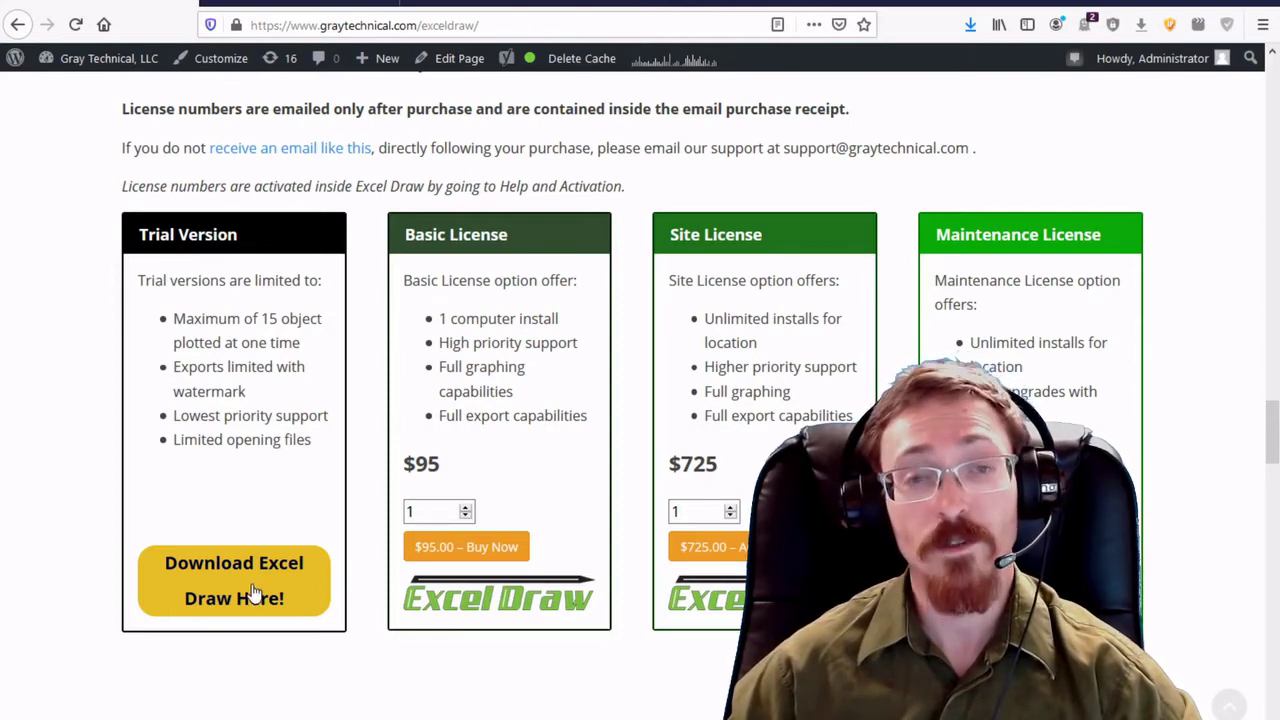
pyautogui.click(230, 607)
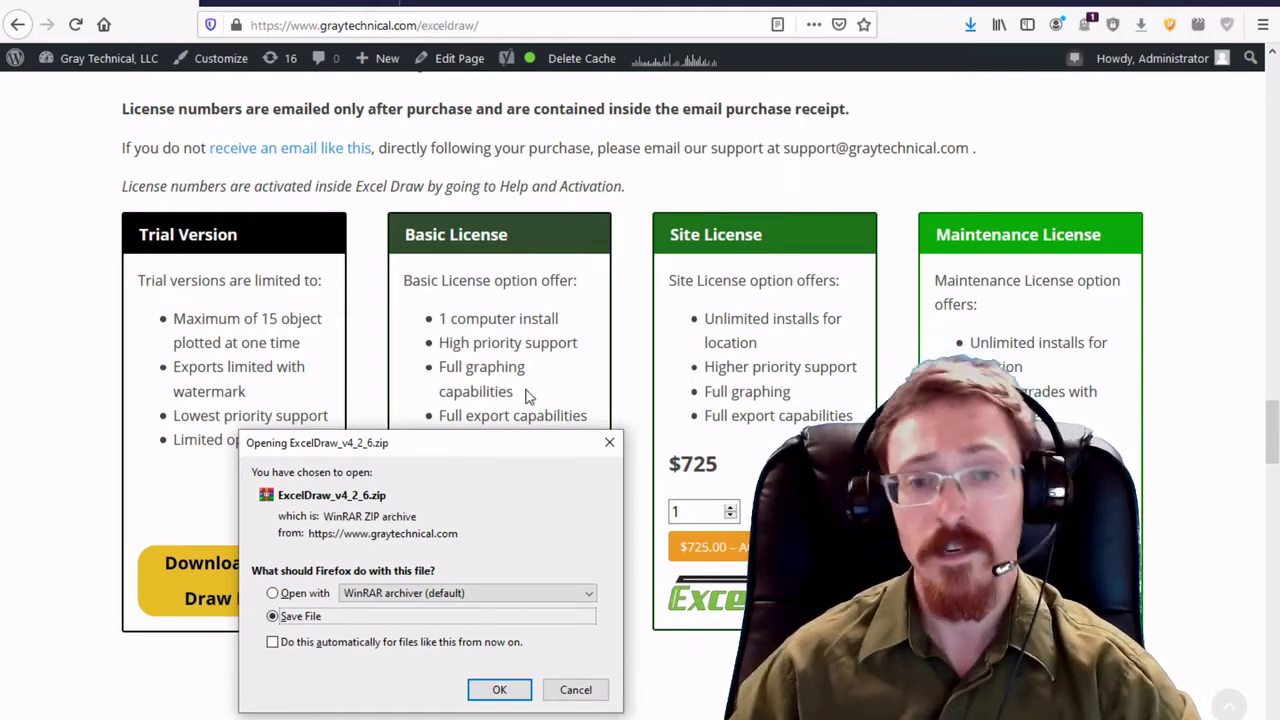
pyautogui.click(610, 443)
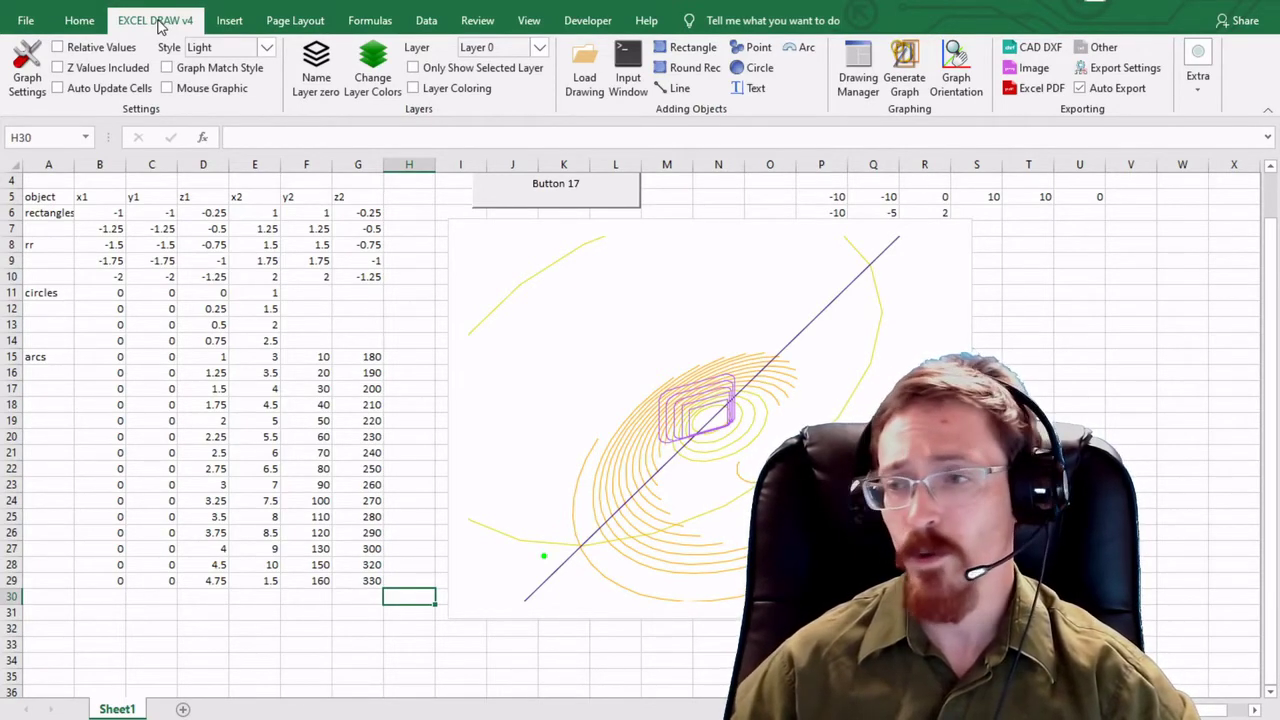
# Switch back to Excel and open the Add-ins manager from the Excel Options
pyautogui.click(27, 22)
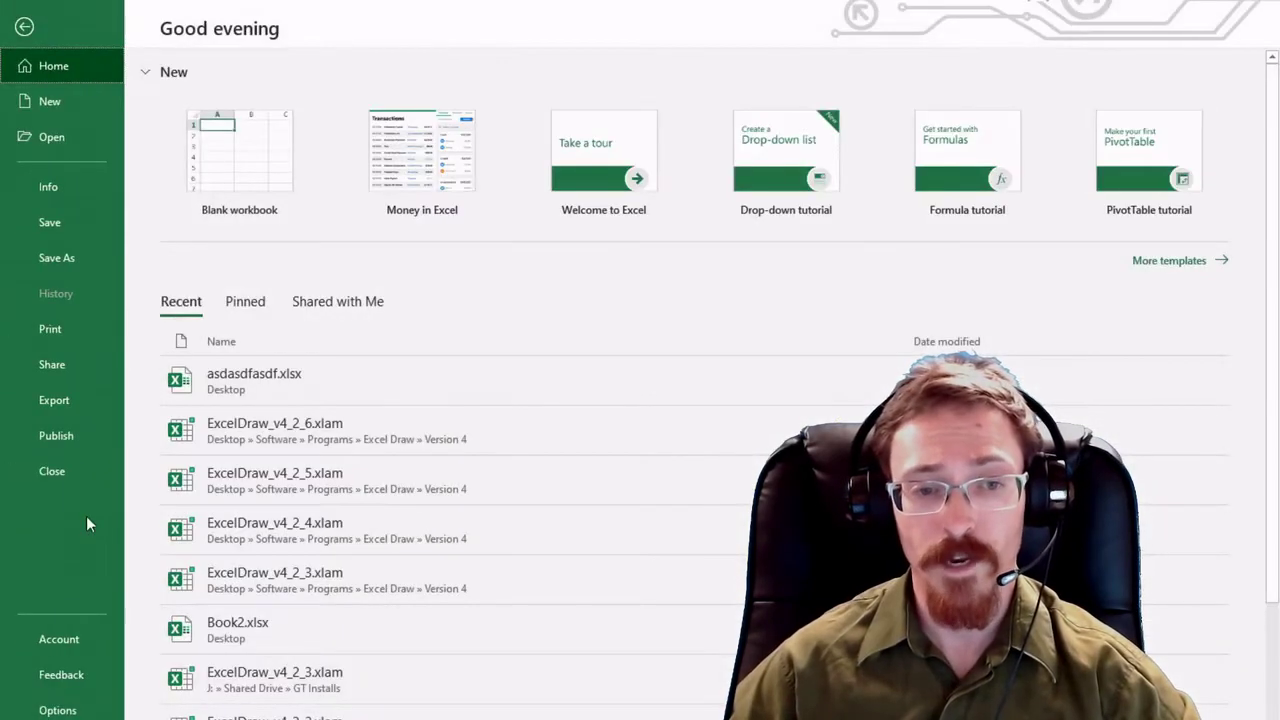
pyautogui.click(57, 710)
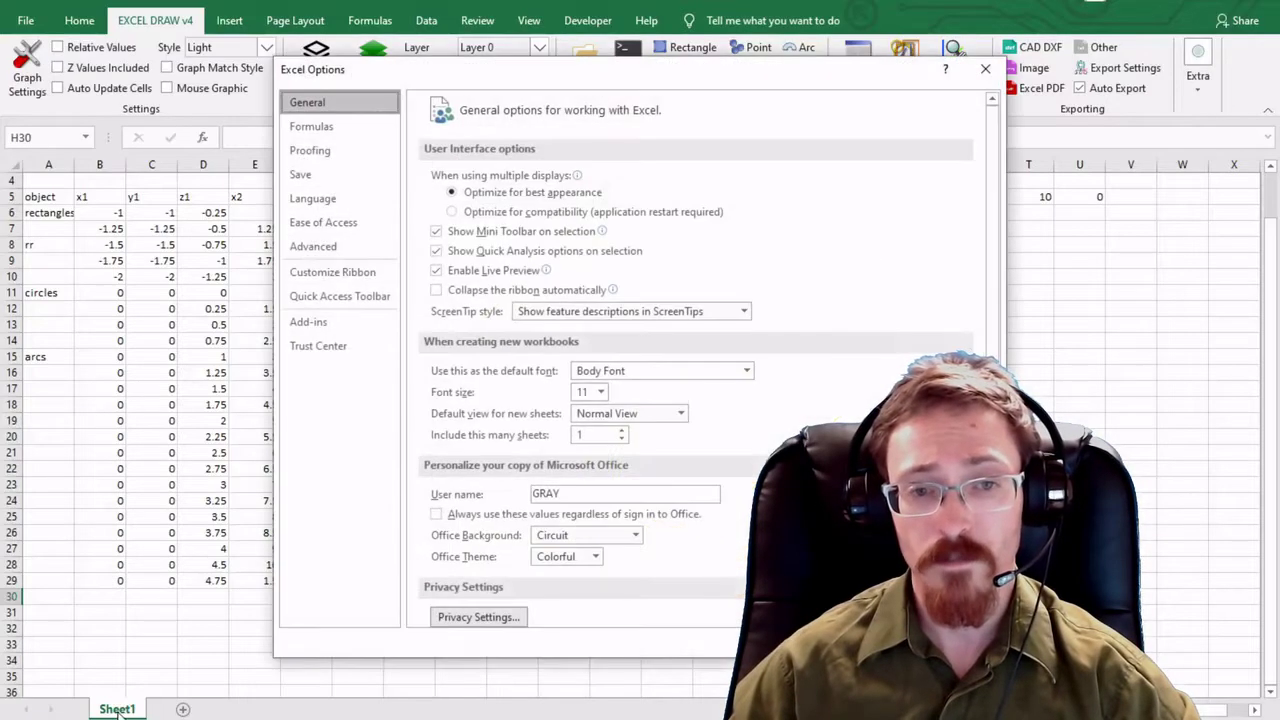
pyautogui.click(310, 324)
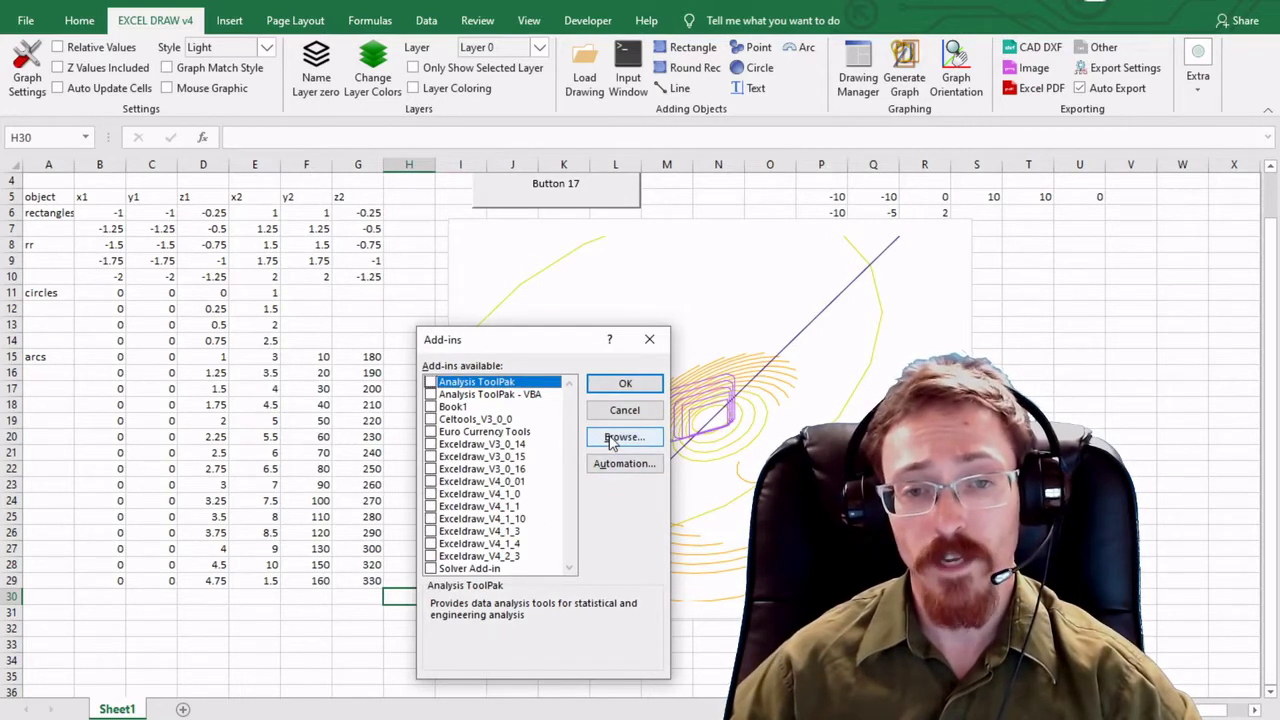
# Browse to the Excel Draw Version 4 folder on the Desktop and install the add-in ExcelDraw_v4_2_6.xlam
pyautogui.click(614, 440)
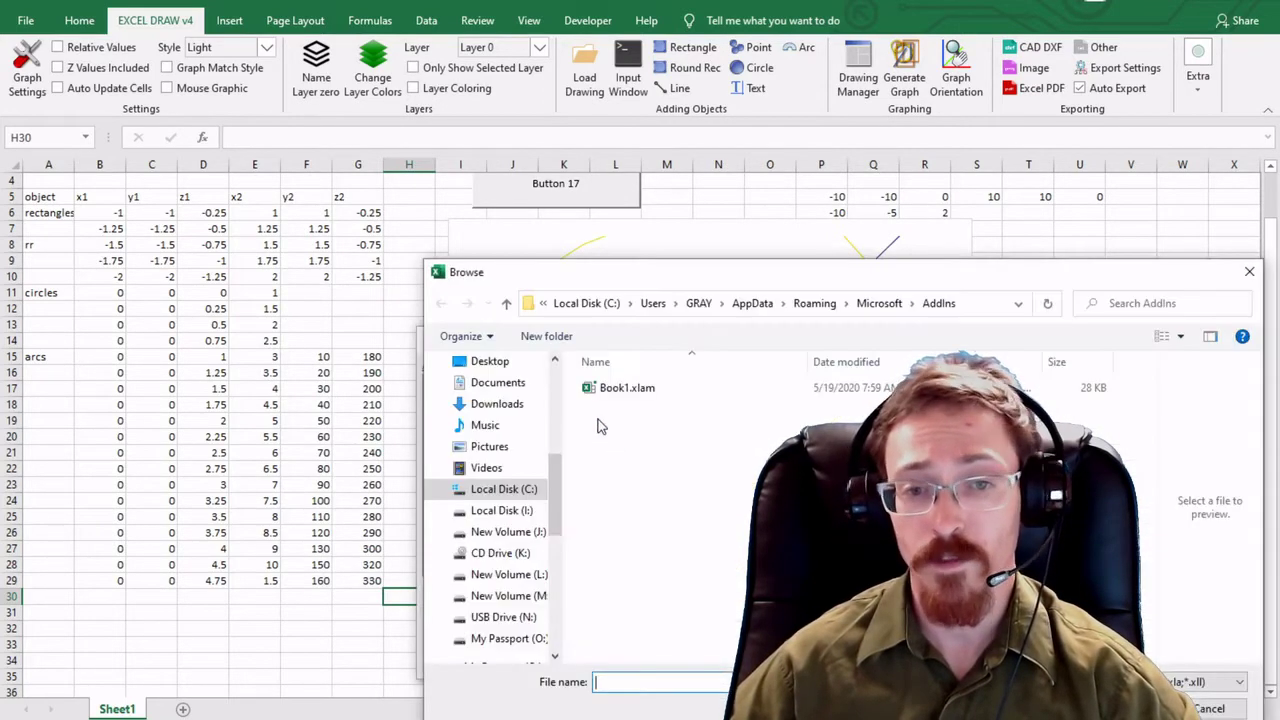
pyautogui.click(491, 363)
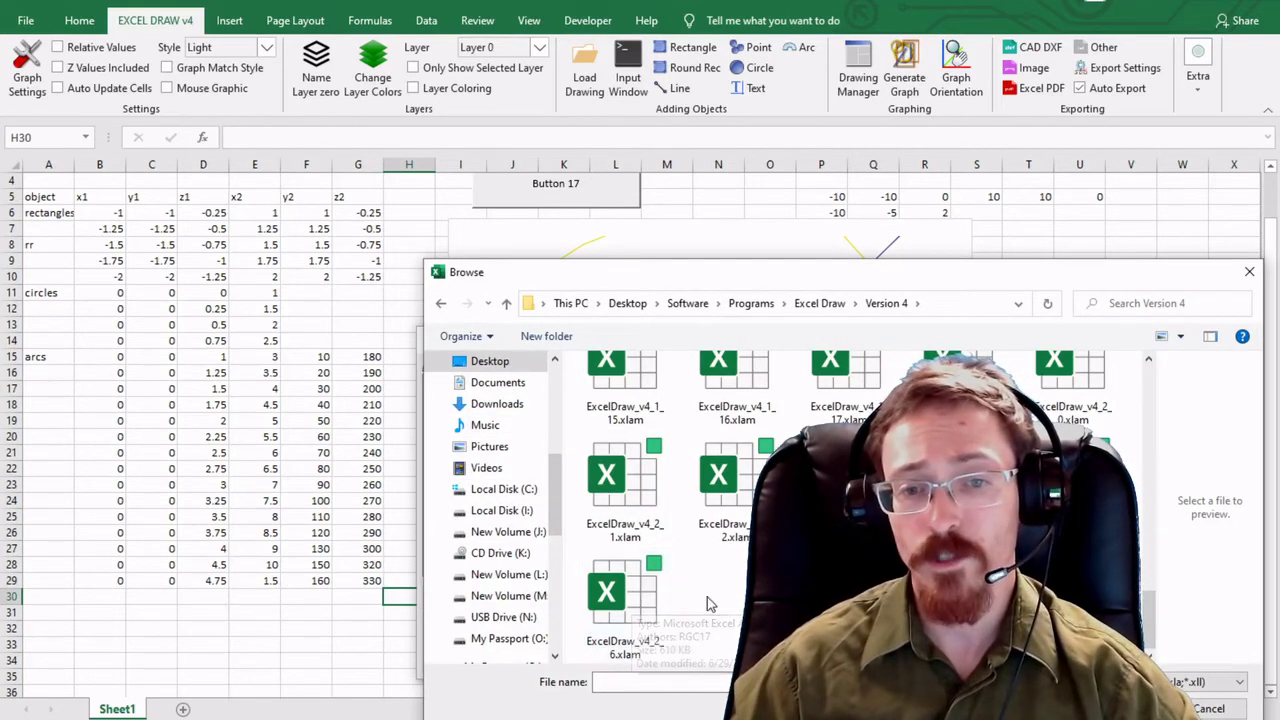
pyautogui.click(666, 600)
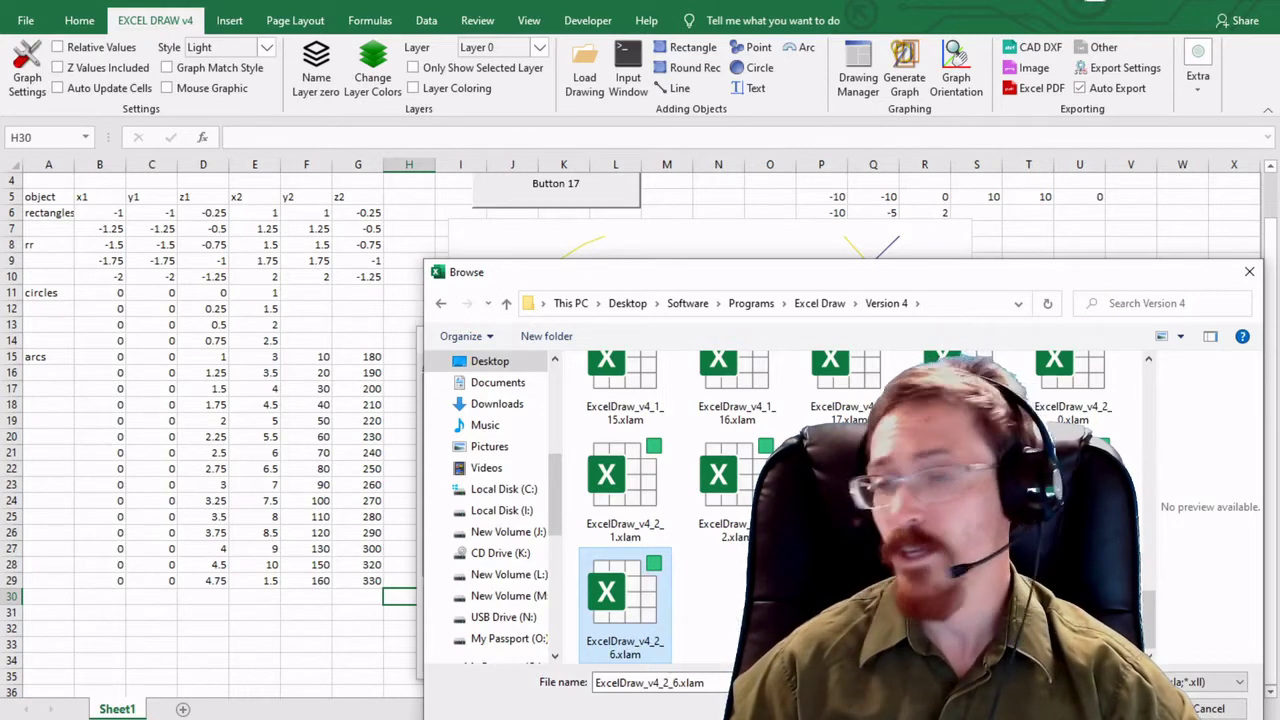
pyautogui.press('Return')
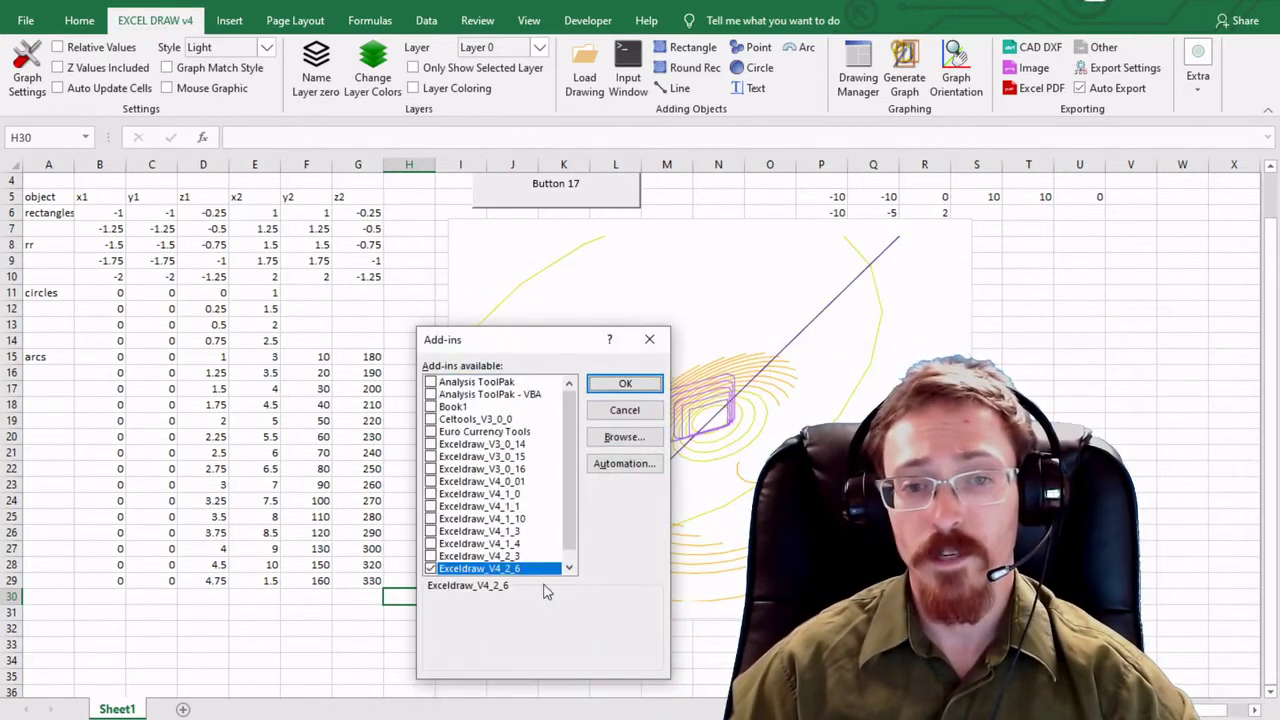
pyautogui.click(622, 384)
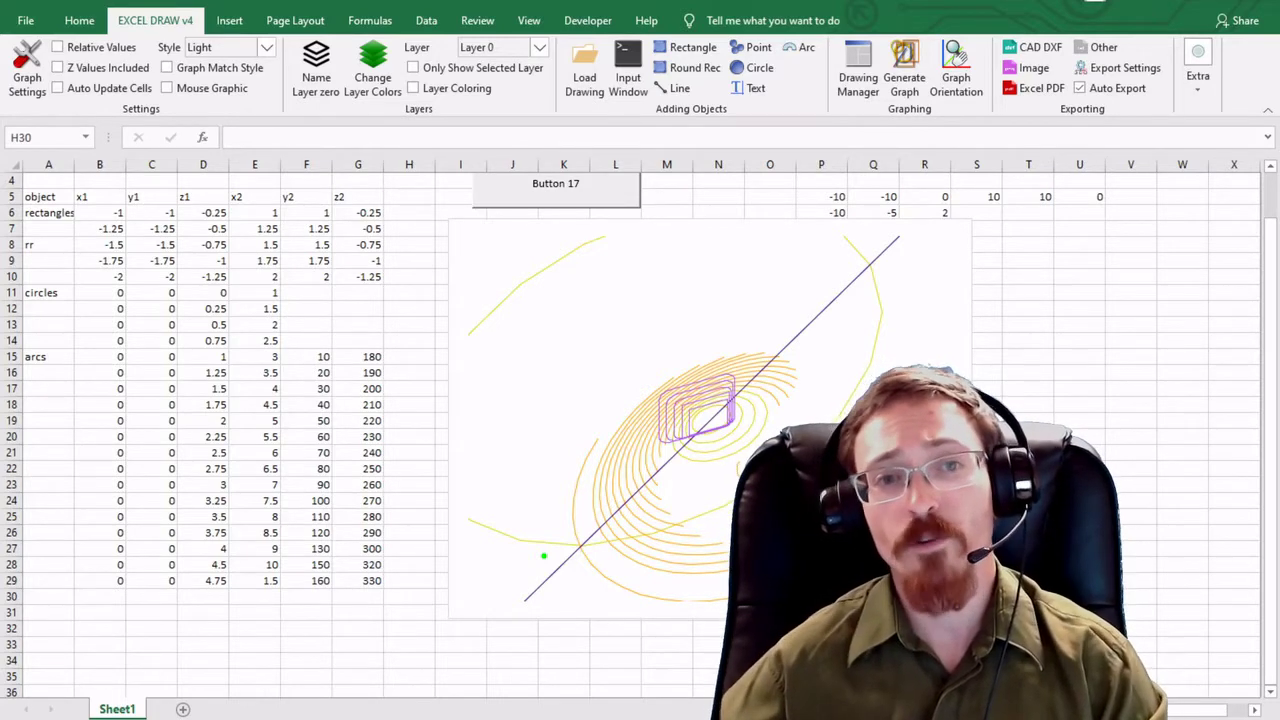
pyautogui.click(409, 596)
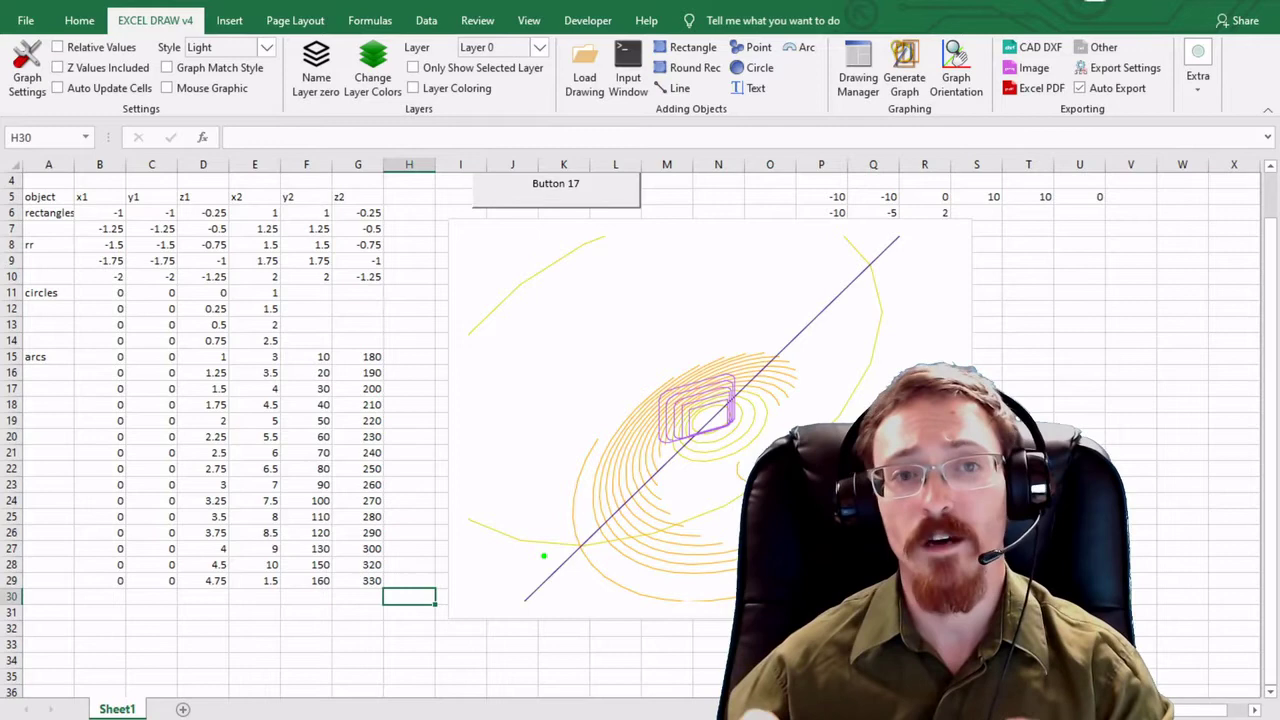